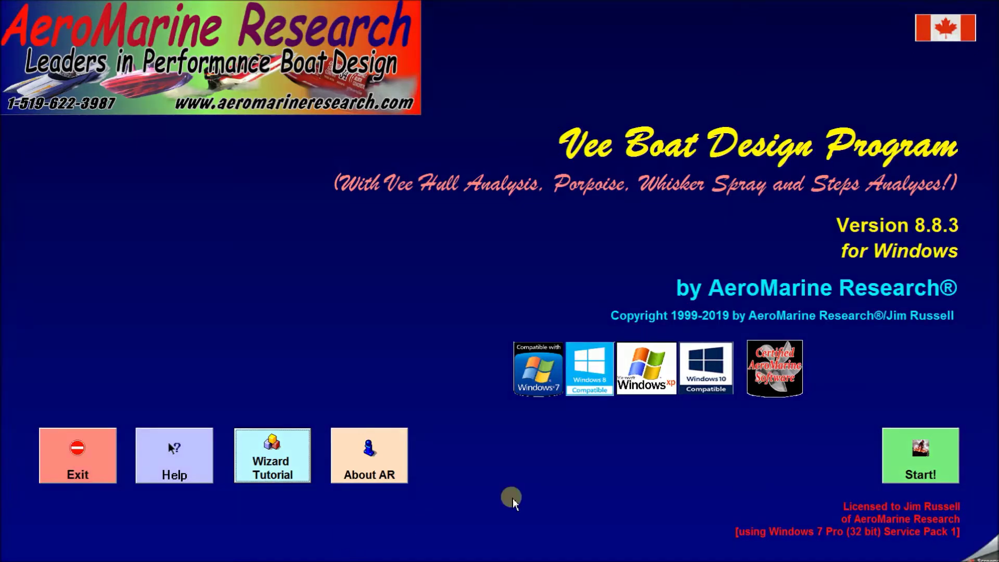
- Start the program and open the Demo Vee Hull with Pad design's inputs
left_click(920, 460)
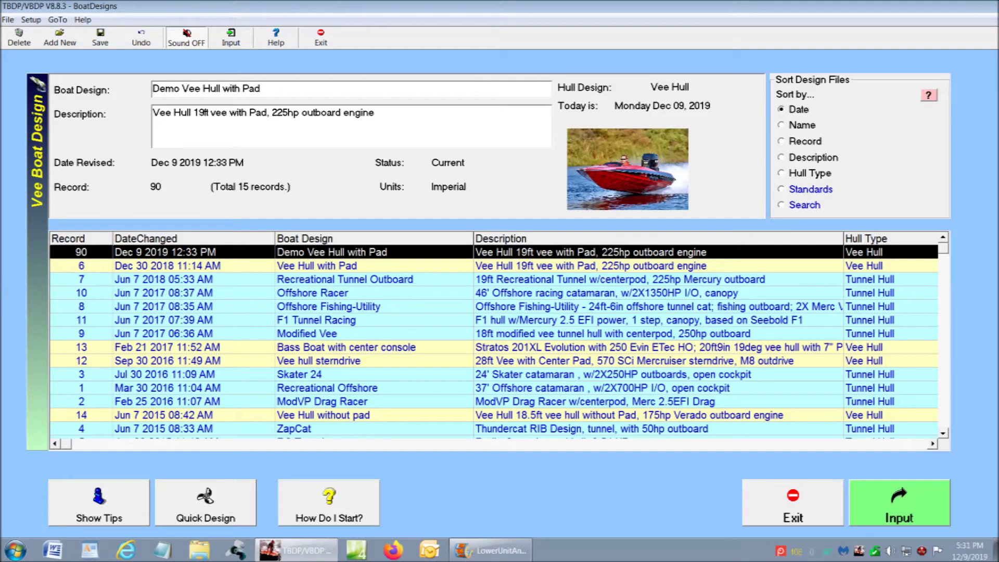
left_click(928, 495)
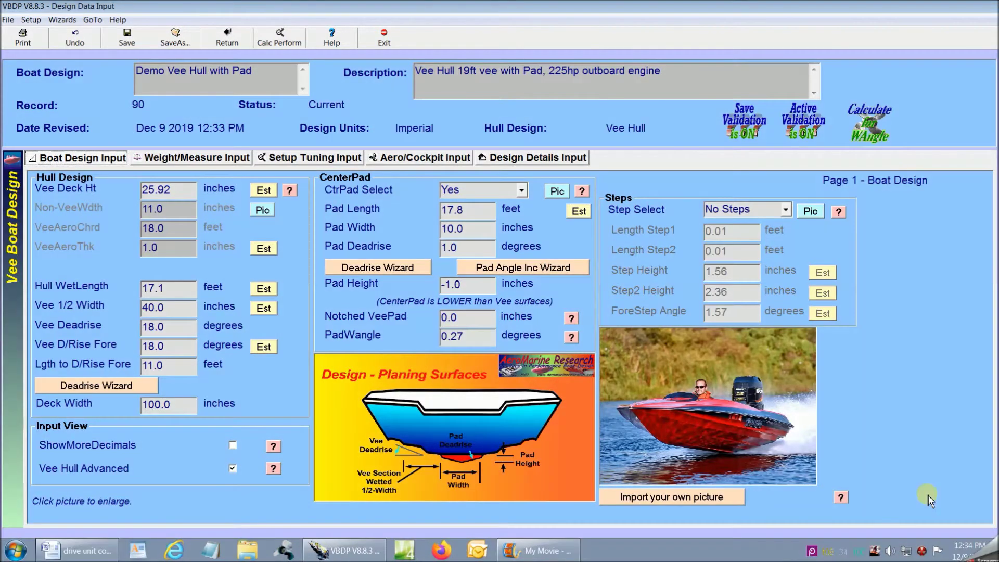
- Review the Weight/Measure and Setup Tuning inputs, then run the performance calculation
left_click(243, 161)
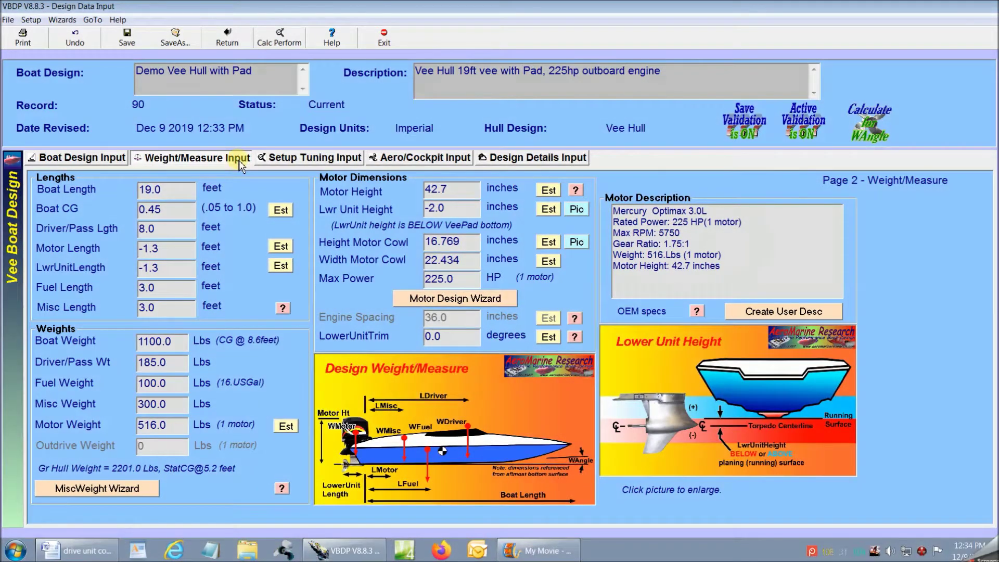
left_click(310, 158)
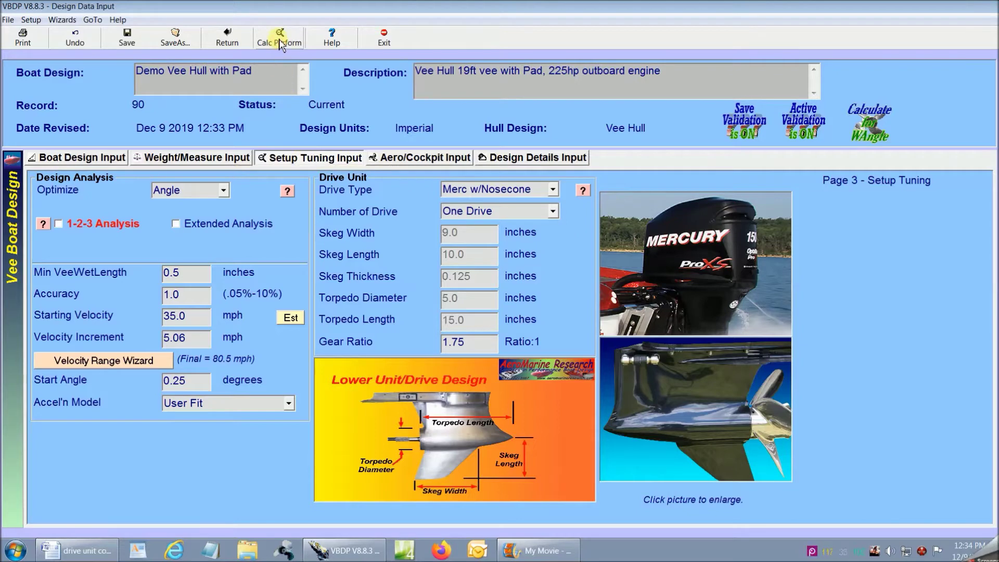
left_click(210, 153)
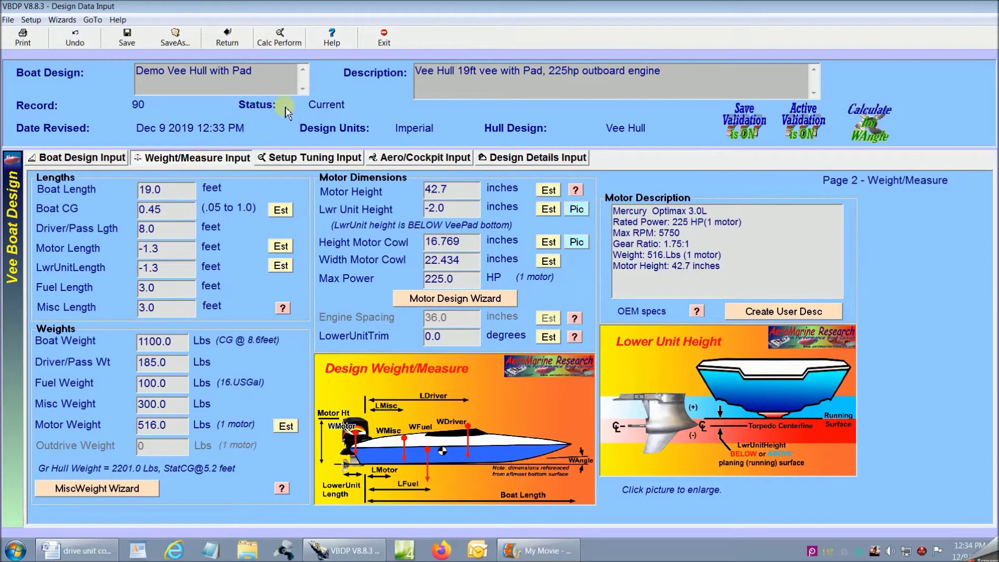
left_click(281, 44)
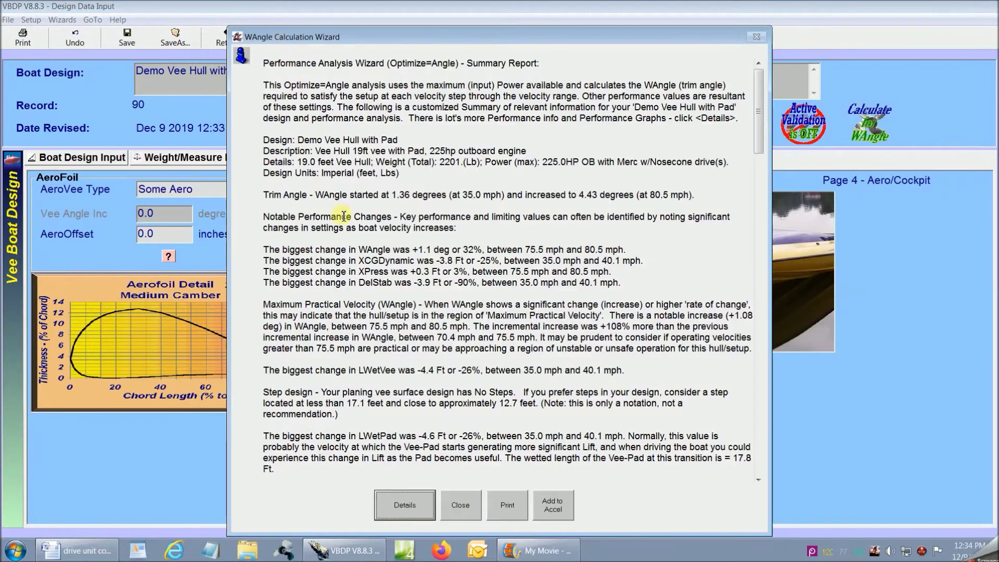
- Scroll the WAngle summary report and open the detailed Performance Data table
mouse_move(755, 103)
left_mouse_down()
mouse_move(753, 239)
mouse_move(756, 107)
mouse_move(767, 91)
left_mouse_up()
left_click(417, 505)
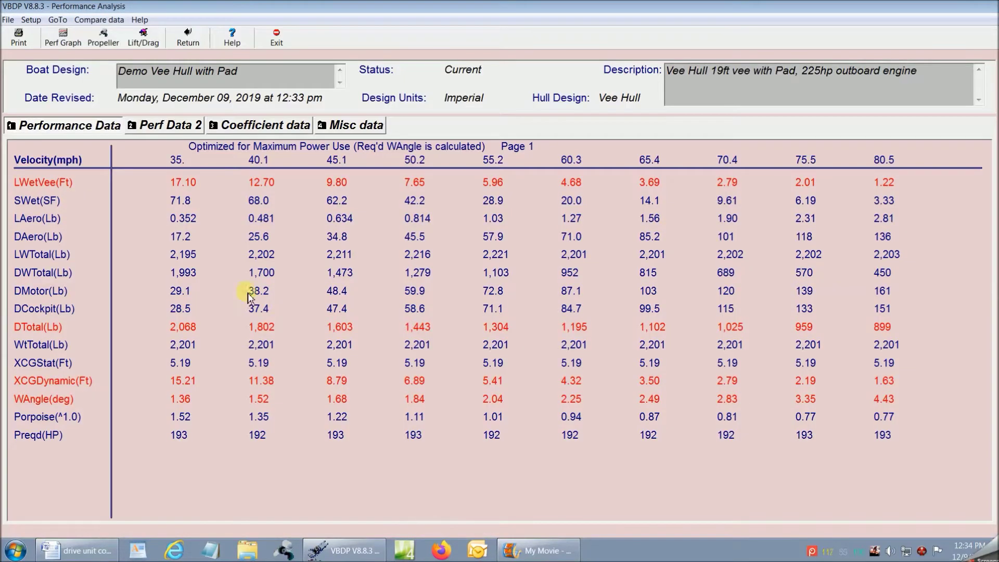
- Browse the second page, coefficient and miscellaneous data tables, then return to Performance Data
left_click(186, 131)
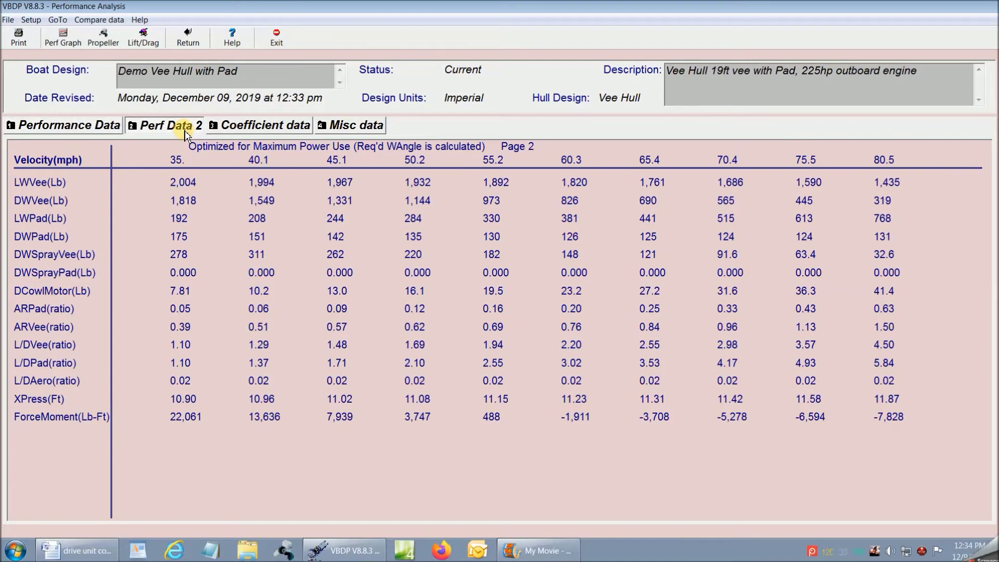
left_click(246, 130)
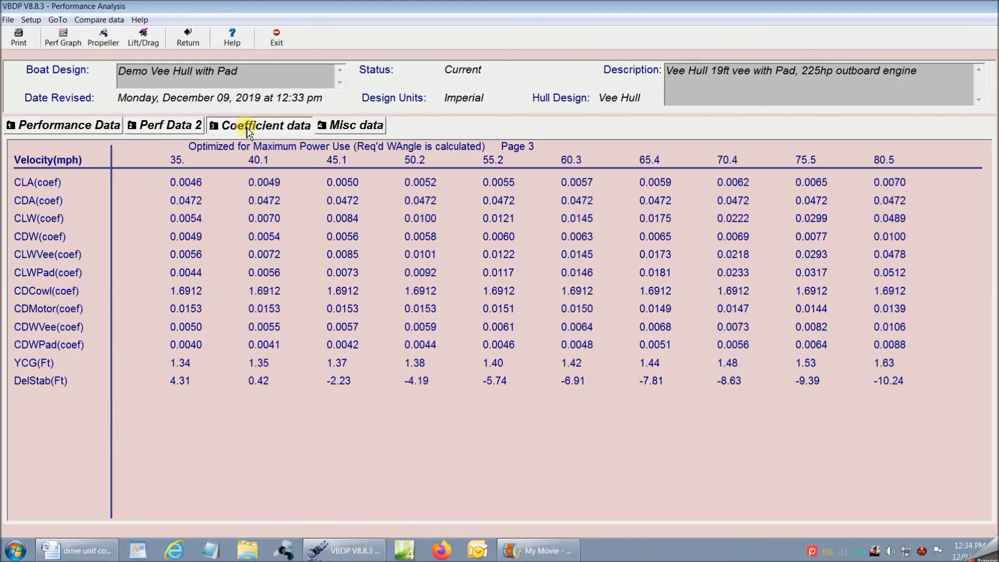
left_click(337, 130)
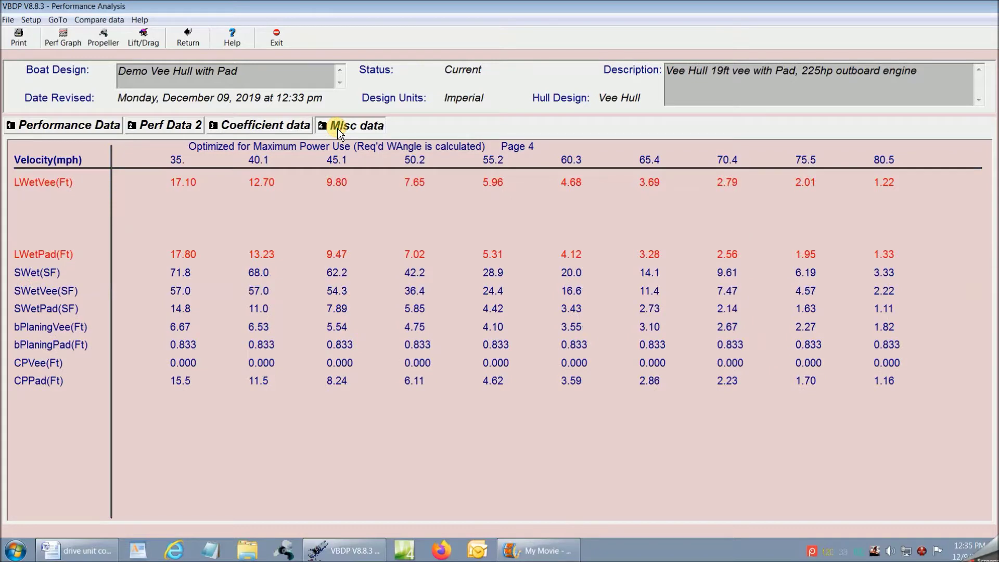
left_click(95, 132)
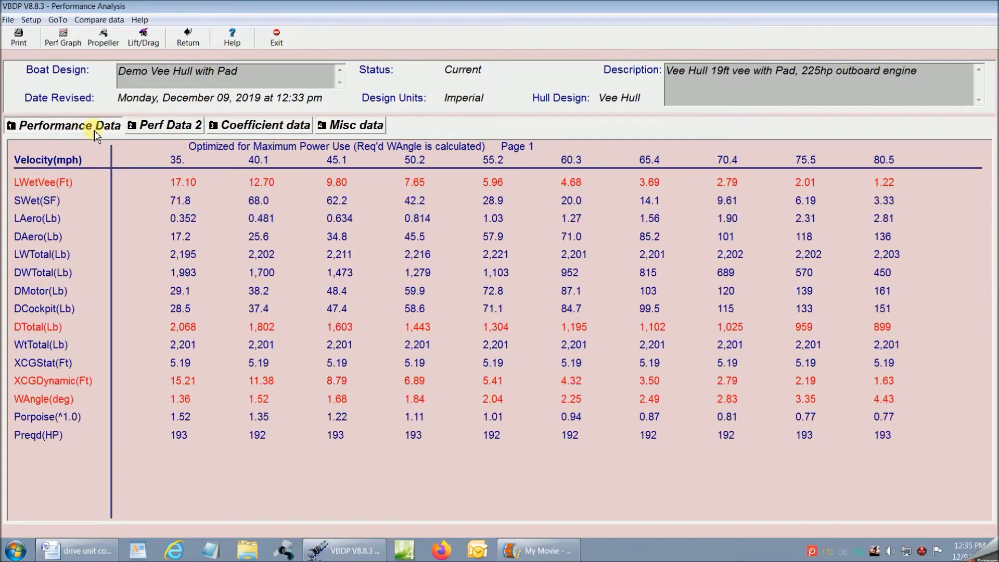
- Save the DMotor vs velocity graph data as the comparison baseline and exit the graph
left_click(64, 43)
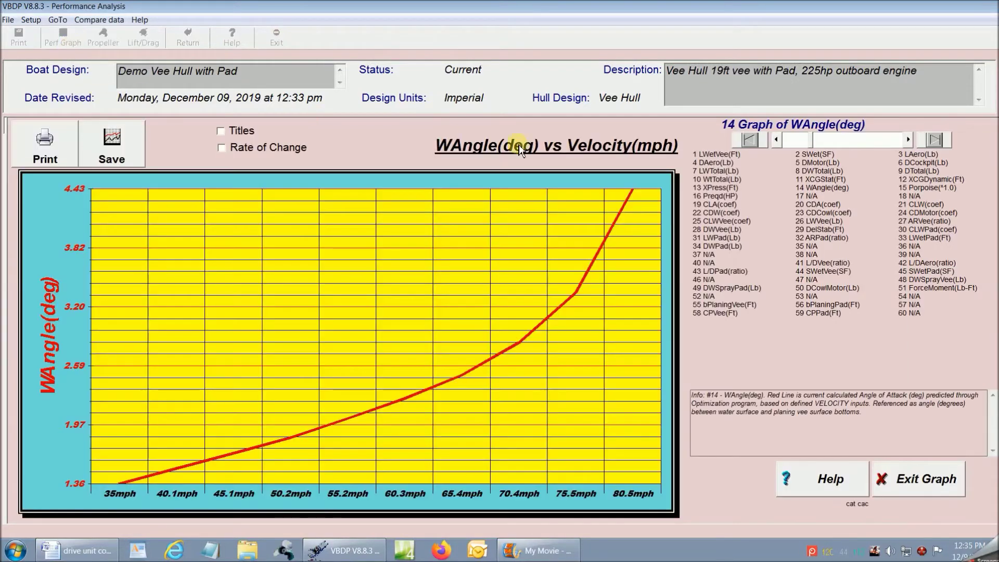
left_click(776, 144)
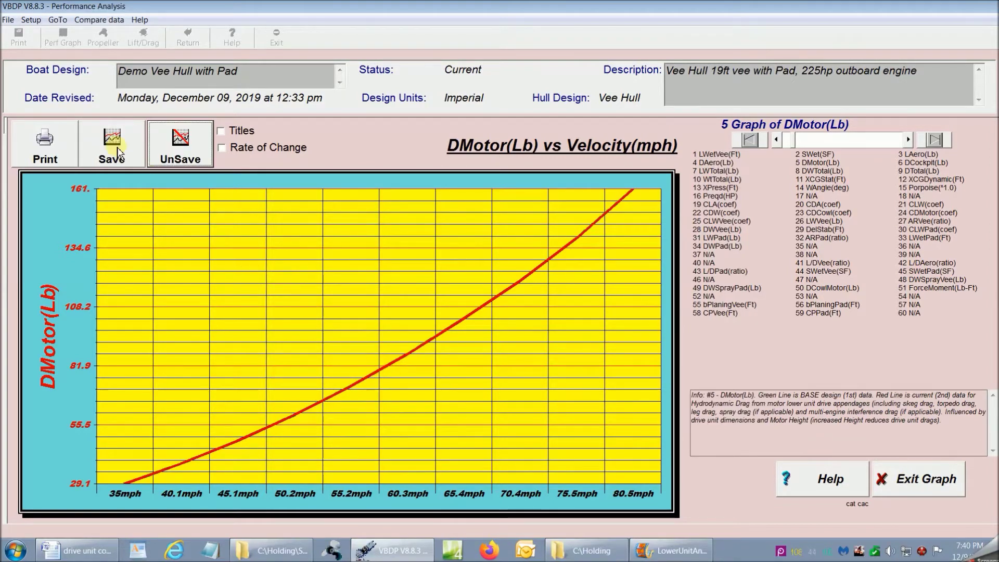
left_click(118, 151)
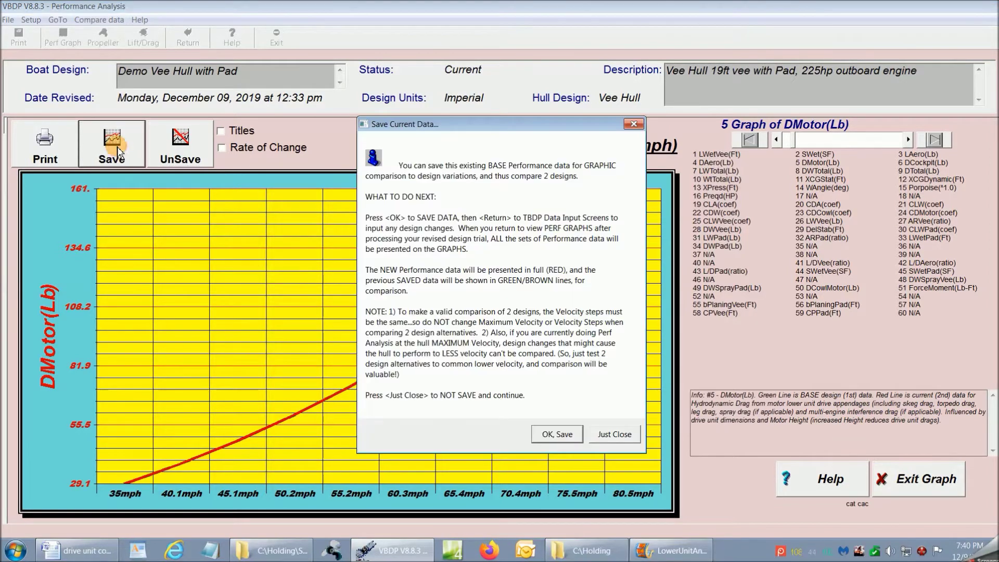
left_click(552, 435)
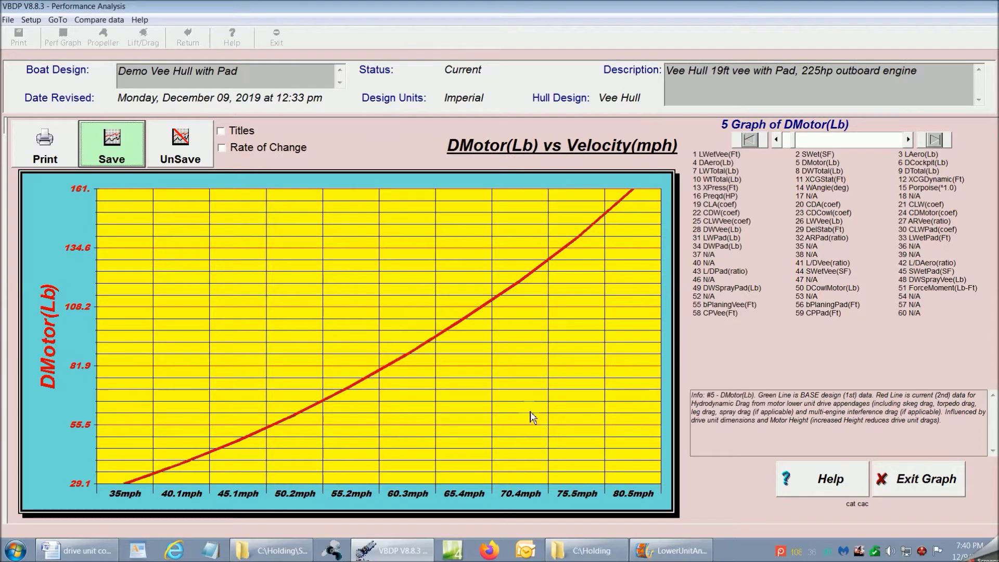
left_click(940, 479)
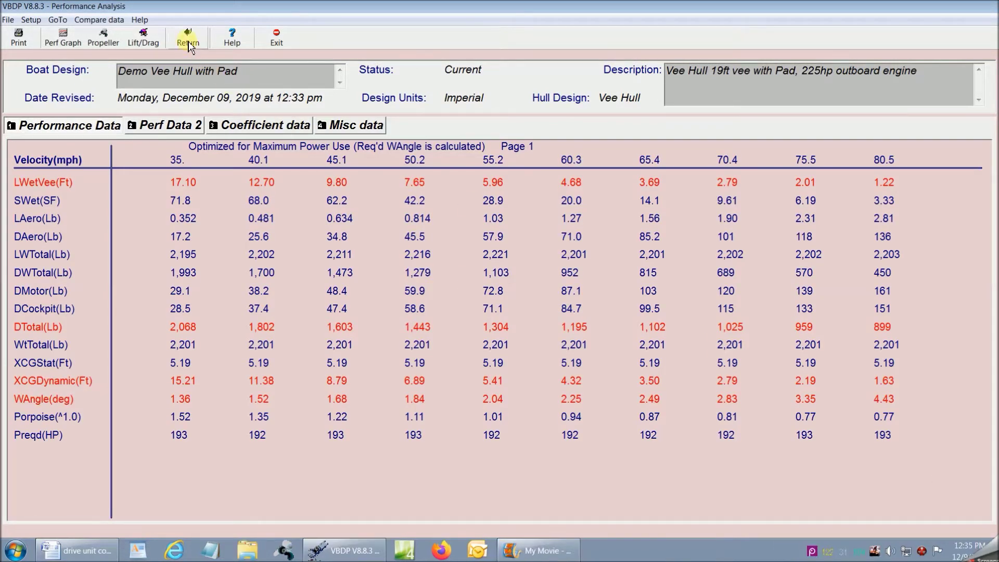
- Return to design input, read the Drive Type manual entry, and open the drive type list
left_click(188, 40)
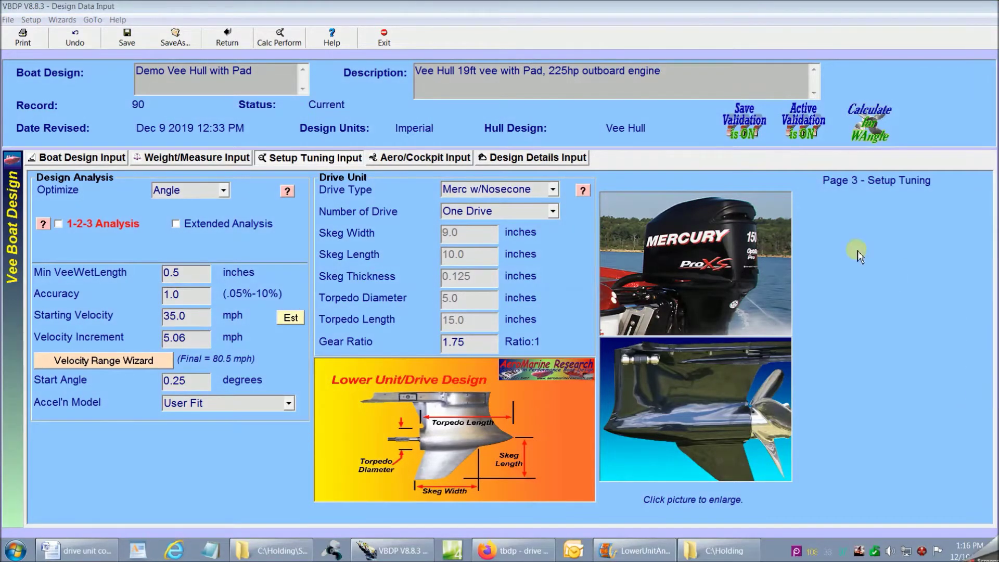
left_click(583, 191)
left_click(553, 192)
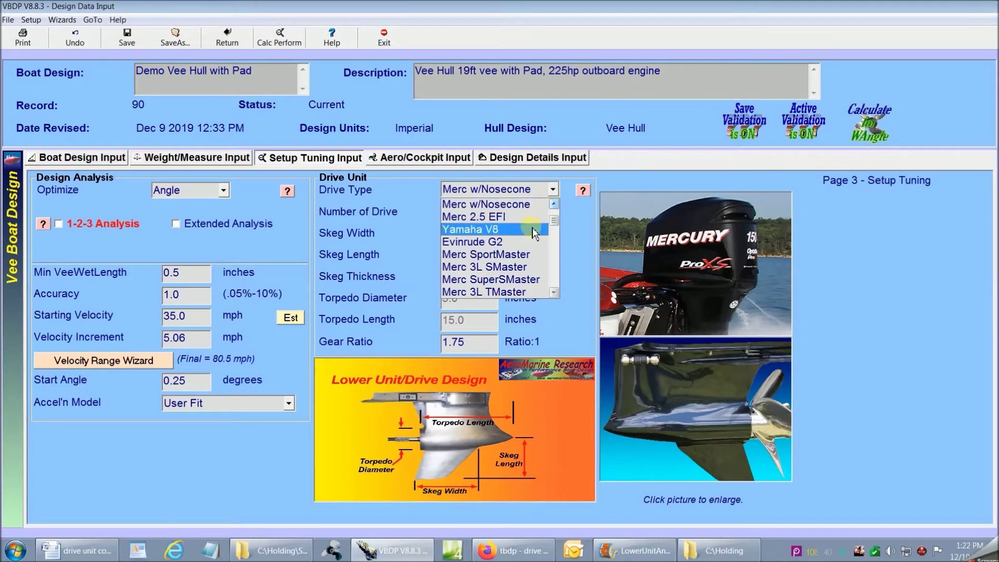
- Change the drive type to Merc 3L TMaster and rerun the performance calculation
left_click(523, 292)
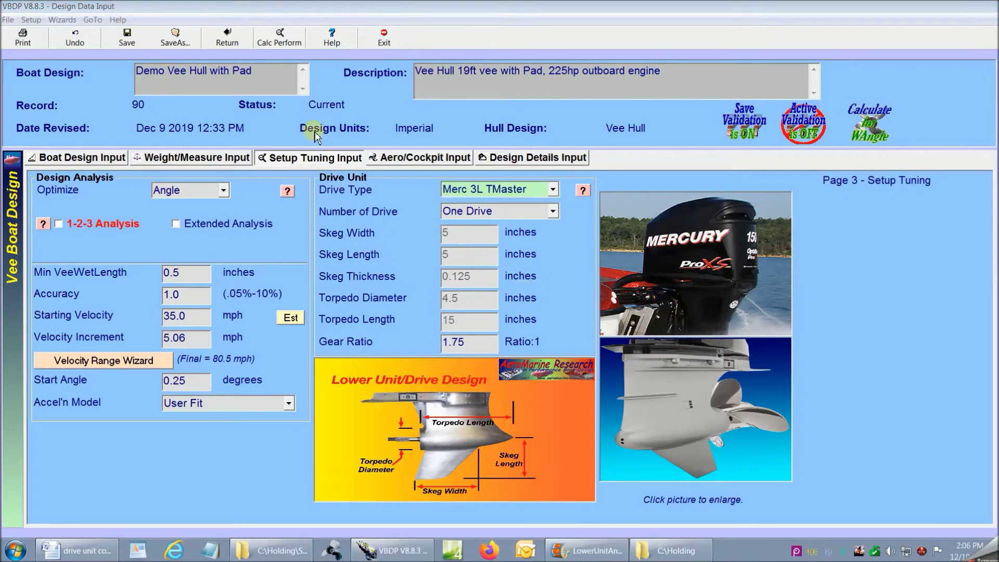
left_click(281, 42)
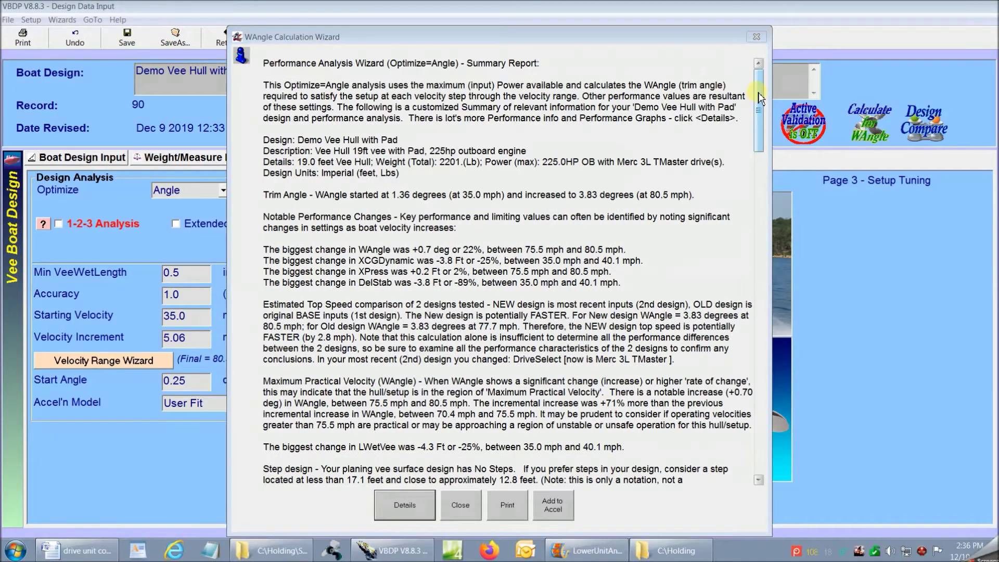
- Scroll through the Merc 3L TMaster WAngle report and open its Performance Data table
mouse_move(760, 101)
left_mouse_down()
mouse_move(747, 404)
mouse_move(743, 234)
mouse_move(785, 103)
left_mouse_up()
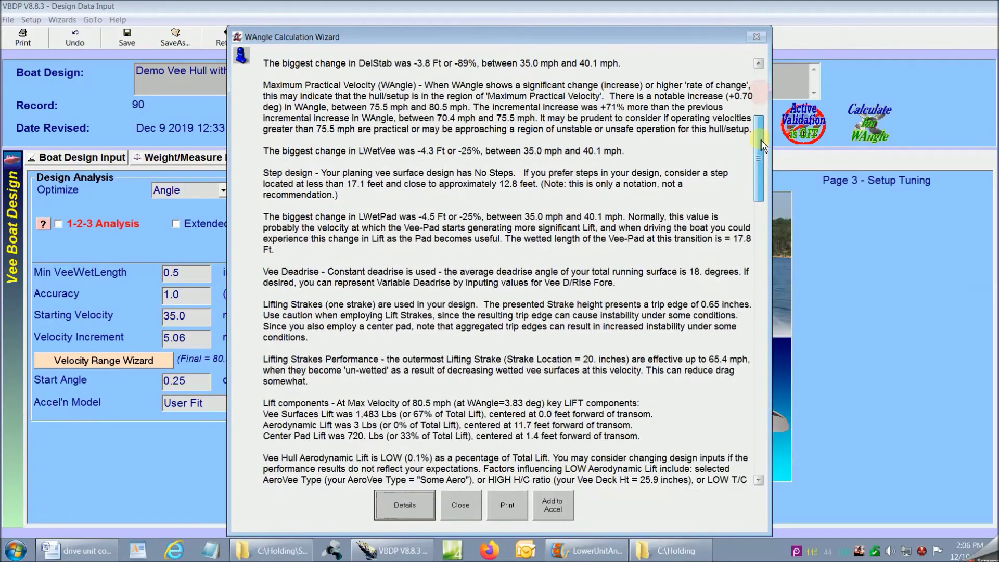
left_click_drag(761, 146, 773, 339)
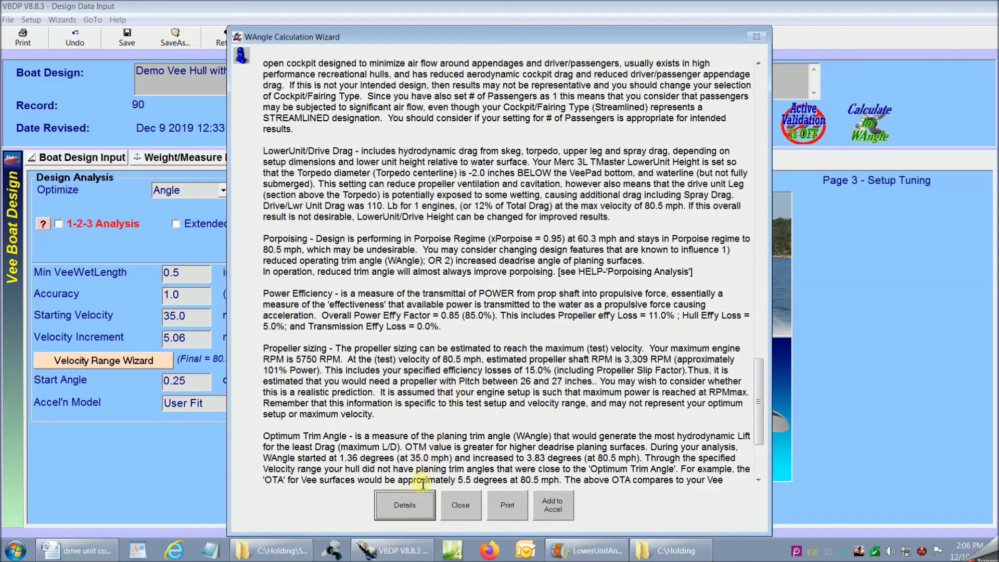
left_click(405, 504)
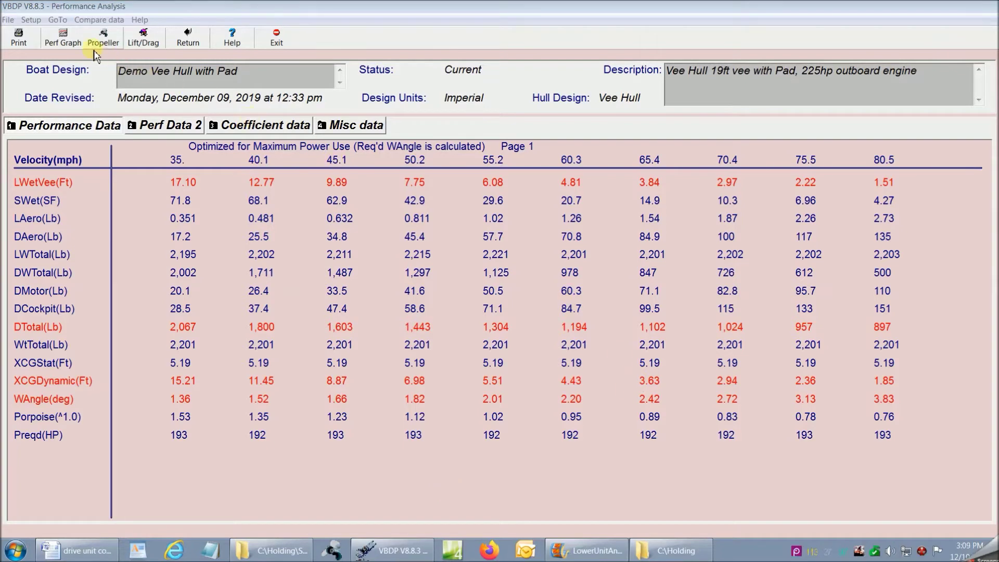
- Save the Merc 3L TMaster run's graph data for comparison and return to design input
left_click(67, 36)
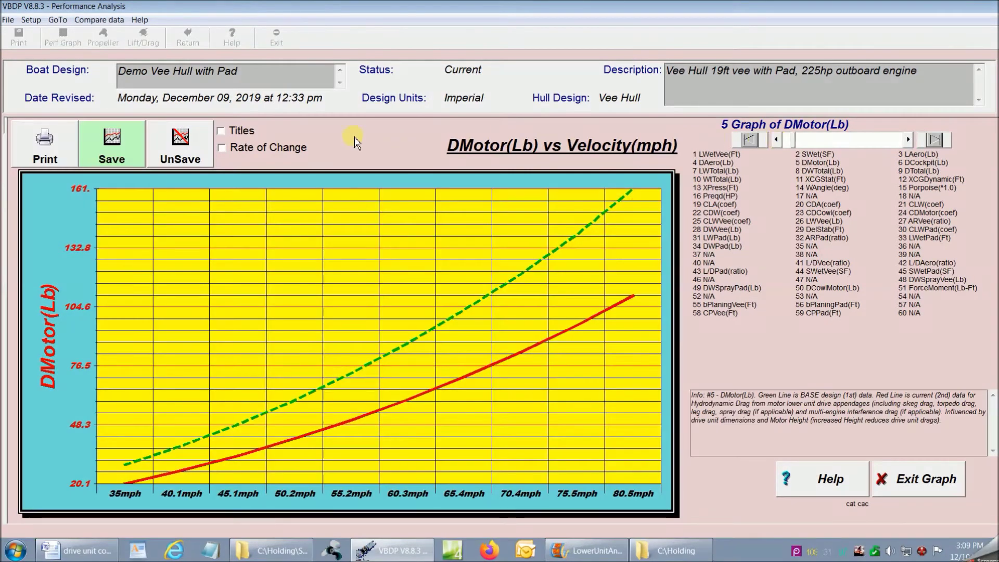
left_click(112, 143)
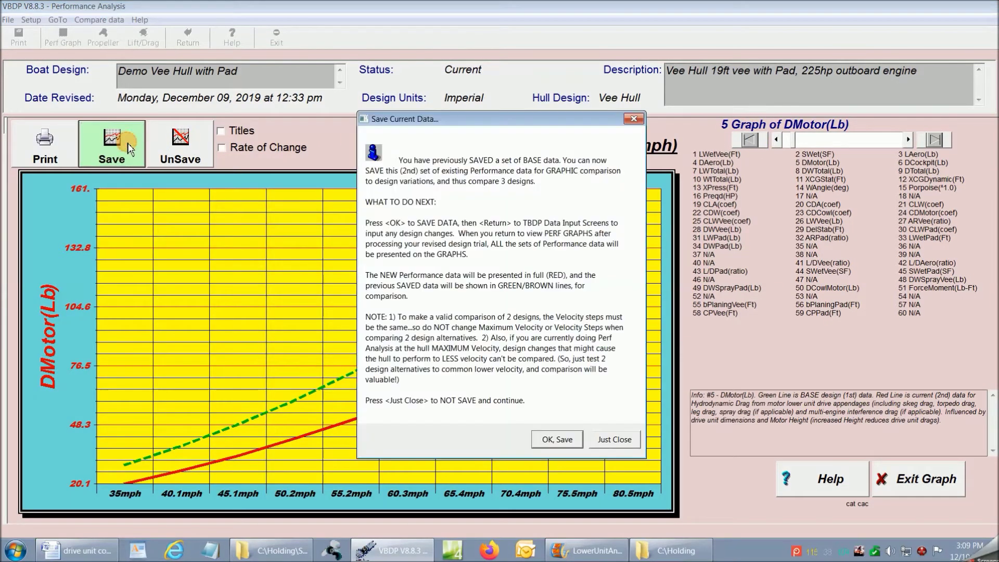
left_click(547, 439)
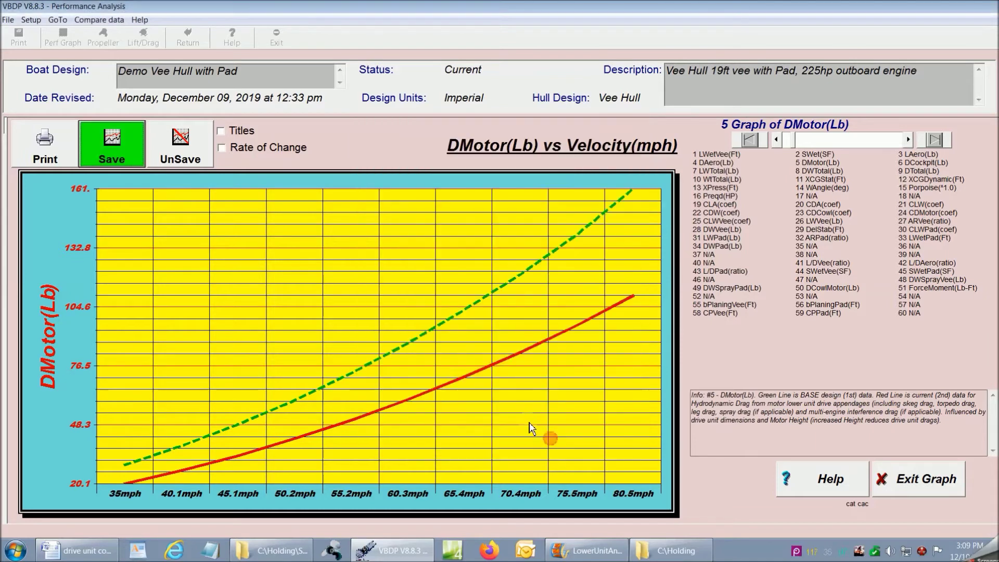
left_click(921, 484)
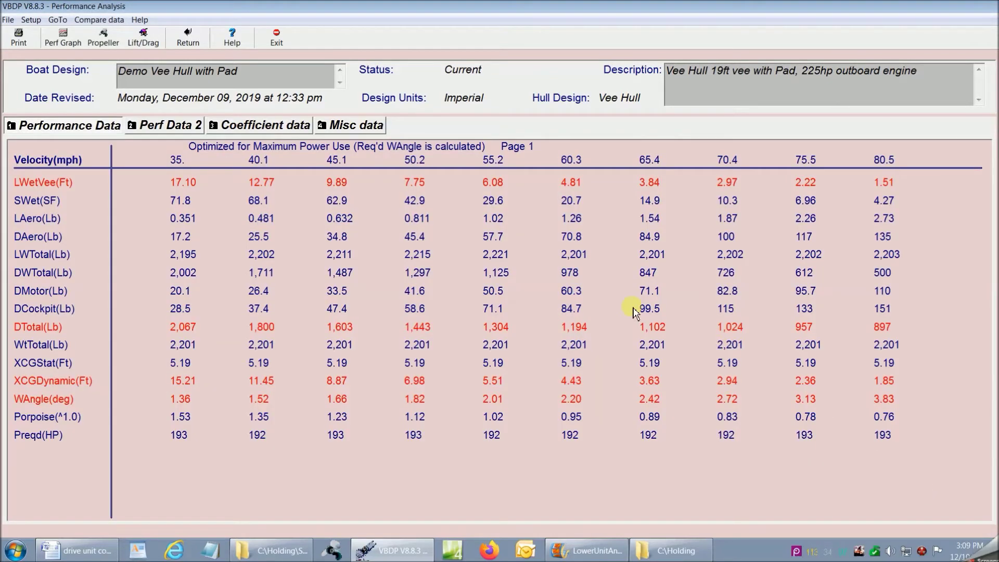
left_click(195, 41)
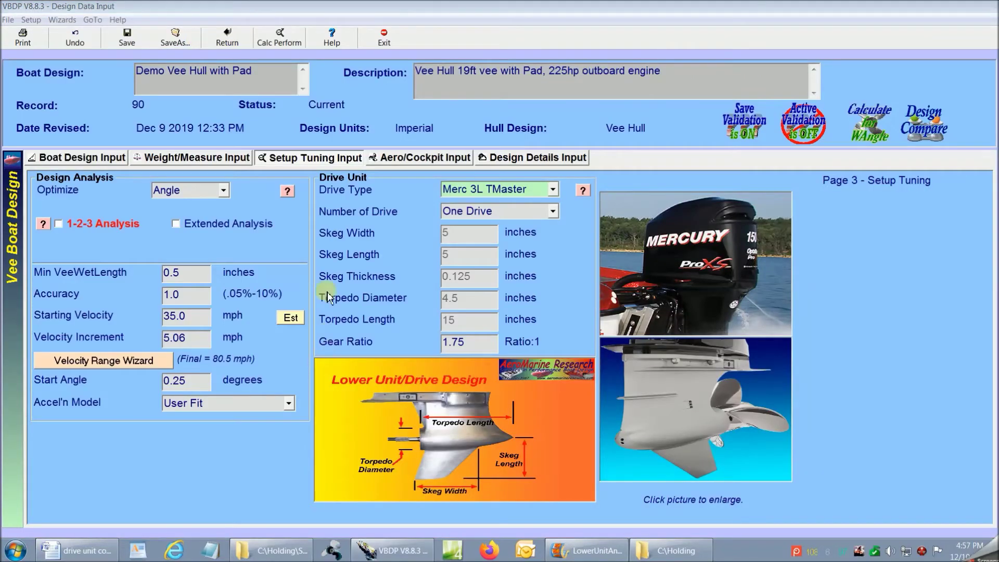
- Set Lwr Unit Height to 1.0 inches on the Weight/Measure page
left_click(229, 162)
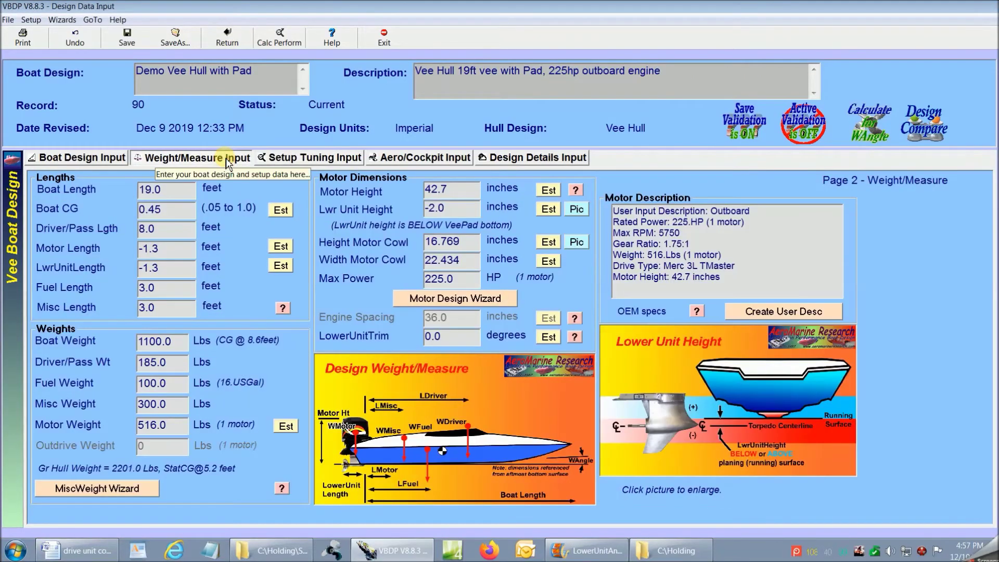
left_click(475, 208)
type("1")
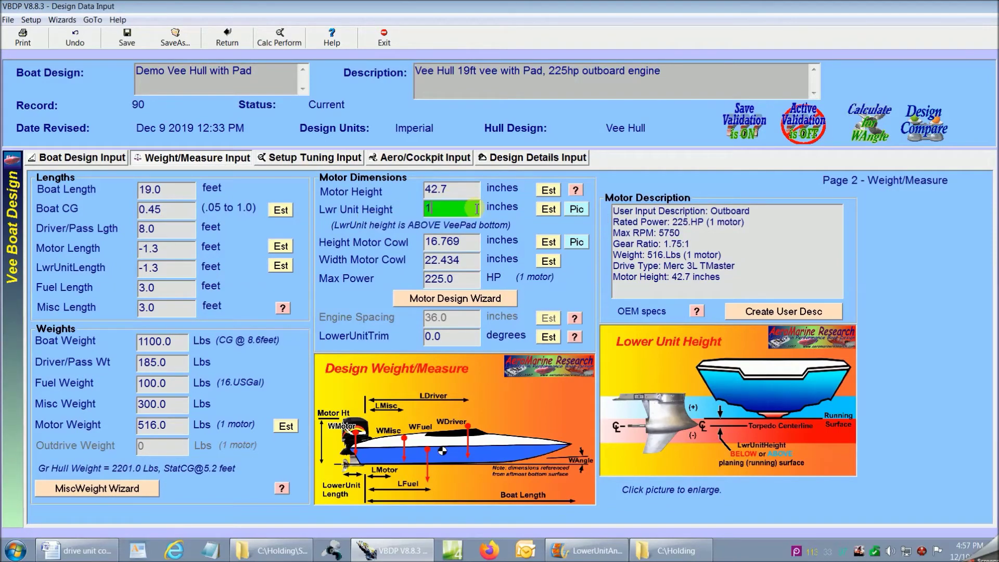
key("Tab")
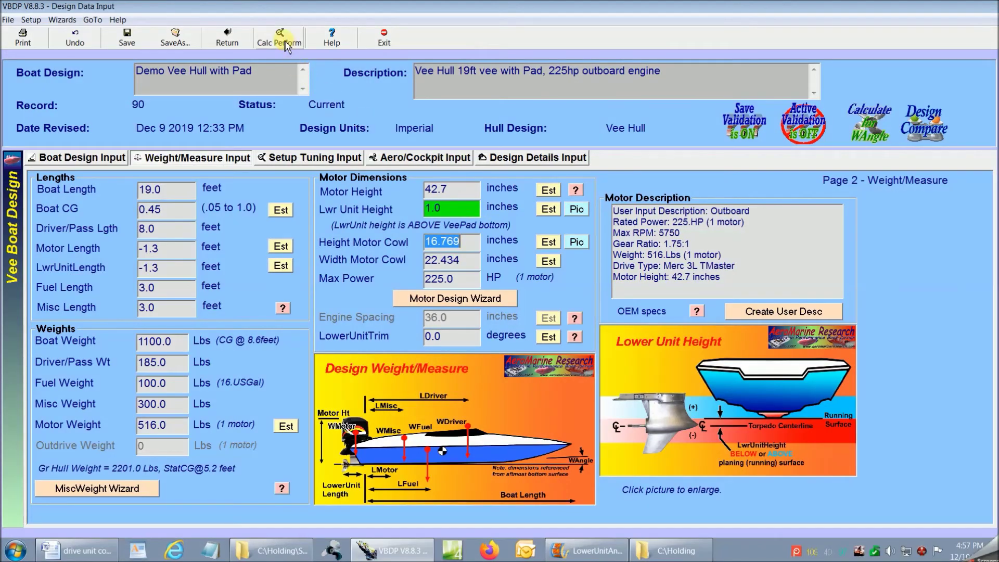
- Recalculate performance with the 1.0-inch lower unit and open its Performance Data table
left_click(285, 44)
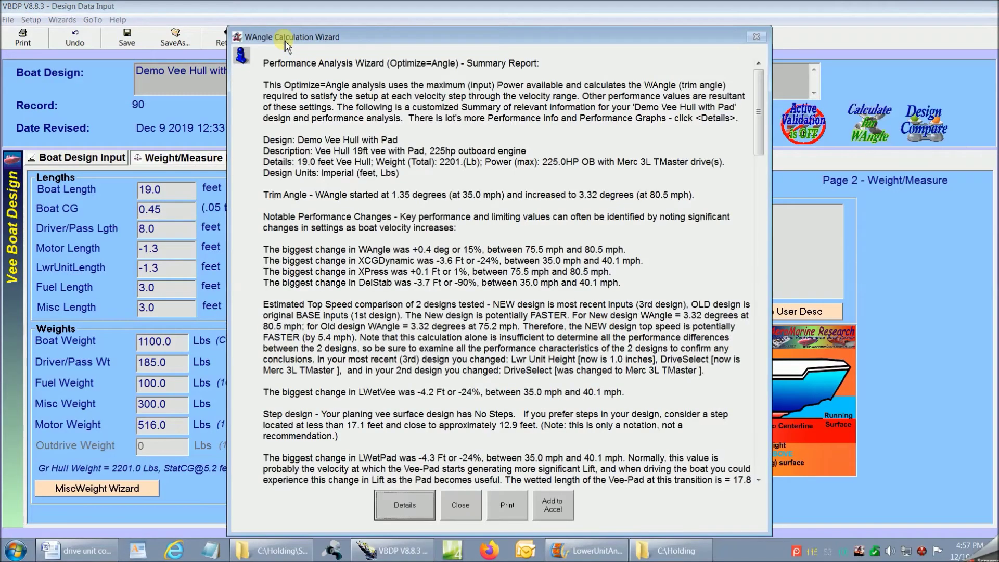
left_click(405, 505)
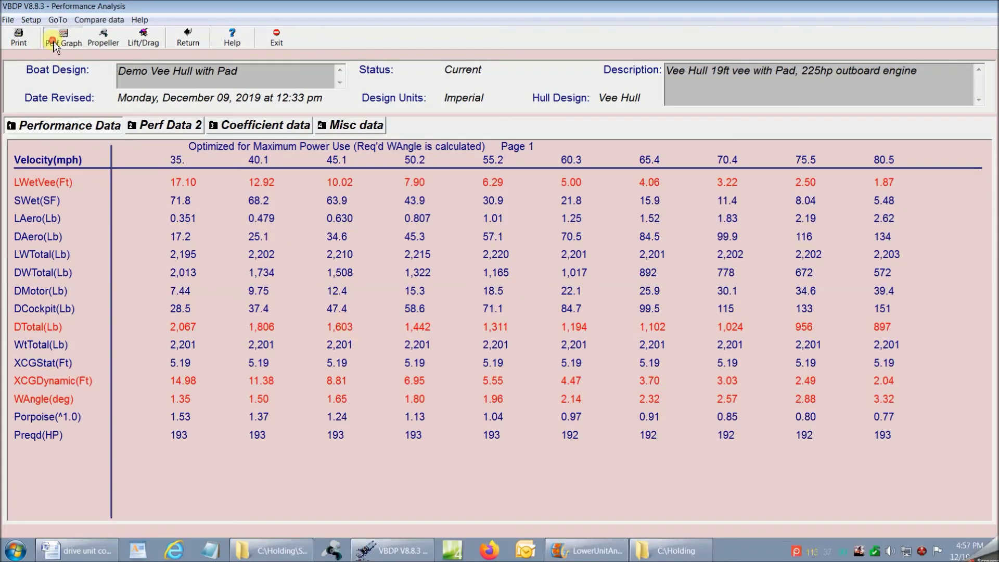
- Compare the three lower-unit DMotor vs velocity curves, peaking at 39.4 Lb, then close the graph
left_click(55, 43)
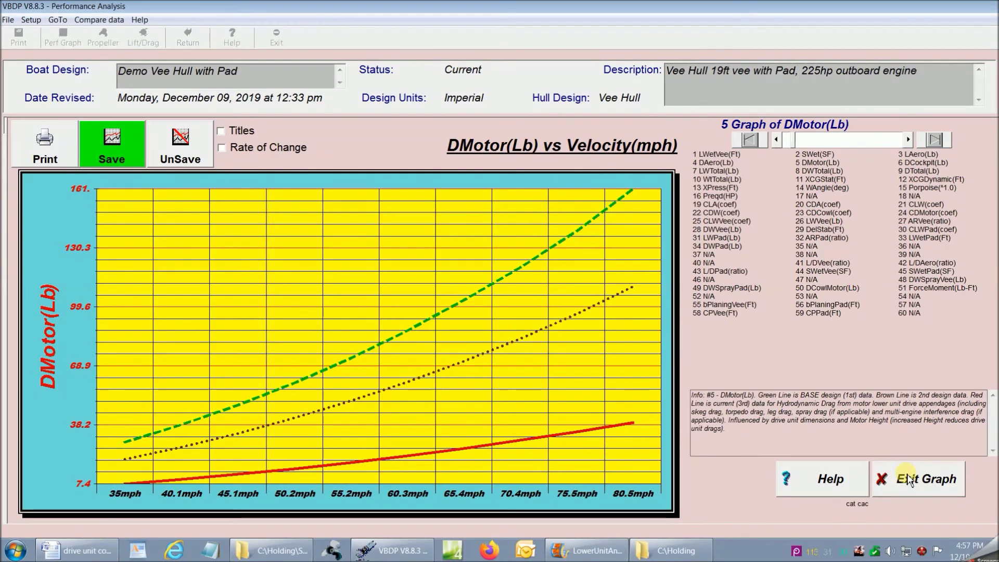
left_click(908, 480)
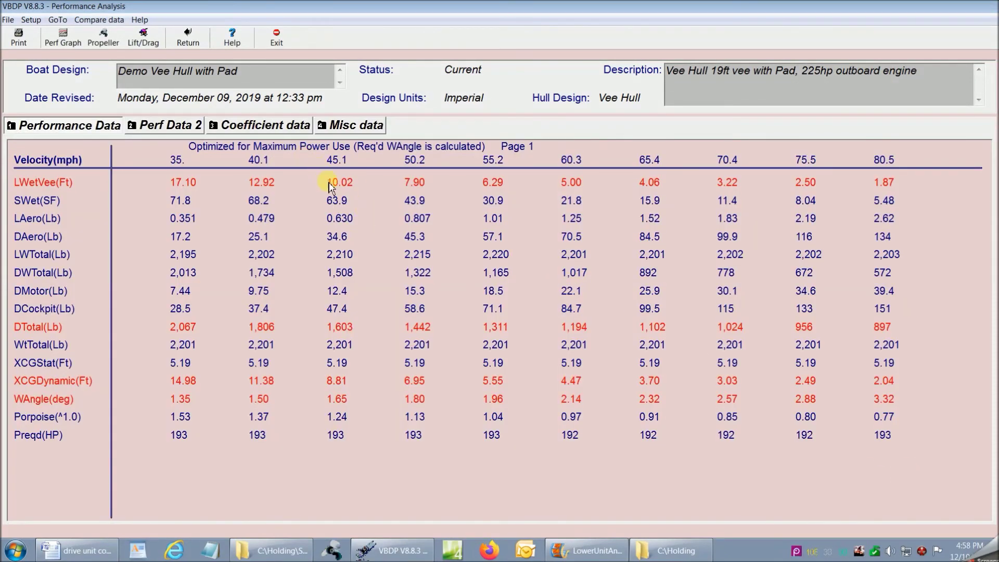
- Return from Performance Analysis to the Design Data Input screen
left_click(195, 43)
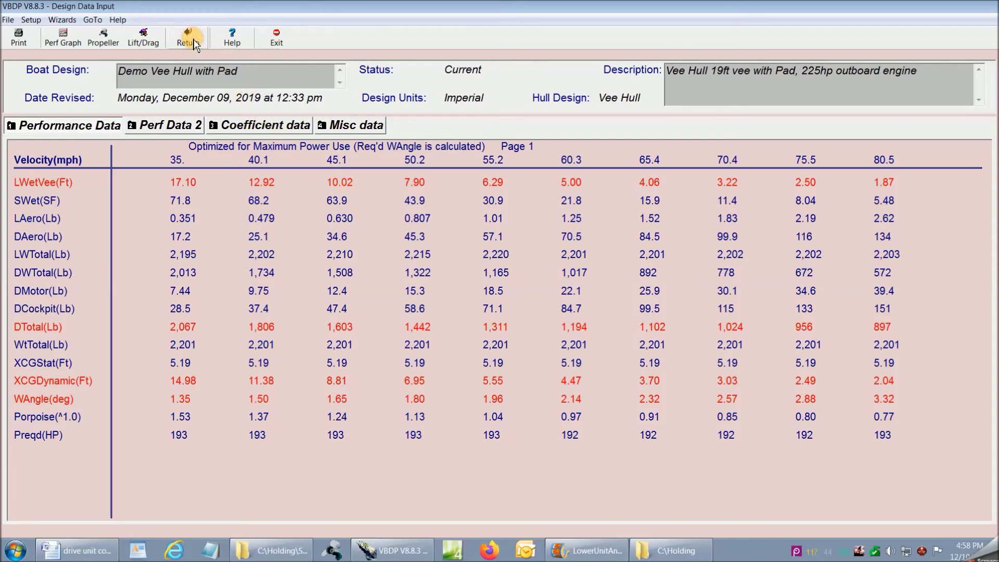